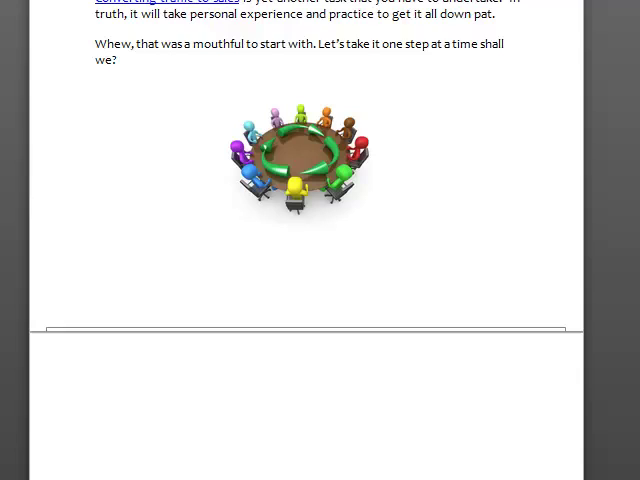
{"action": "scroll", "coordinate": [320, 240], "scroll_direction": "down", "scroll_amount": 3}
{"action": "scroll", "coordinate": [320, 240], "scroll_direction": "down", "scroll_amount": 3}
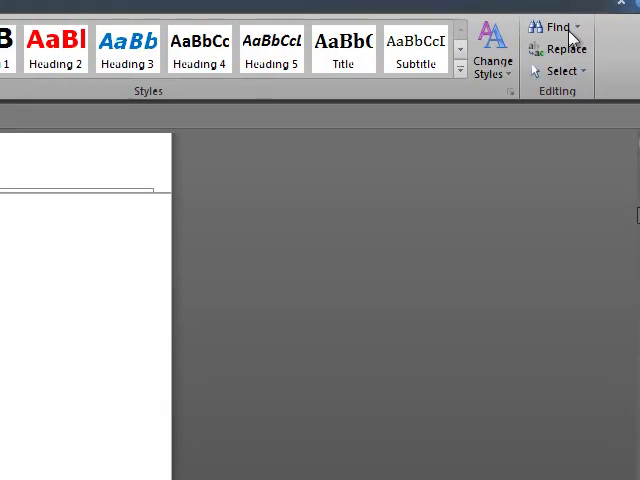
- Choose Go To from the Find dropdown in the Home tab's Editing group
{"action": "left_click", "coordinate": [583, 28]}
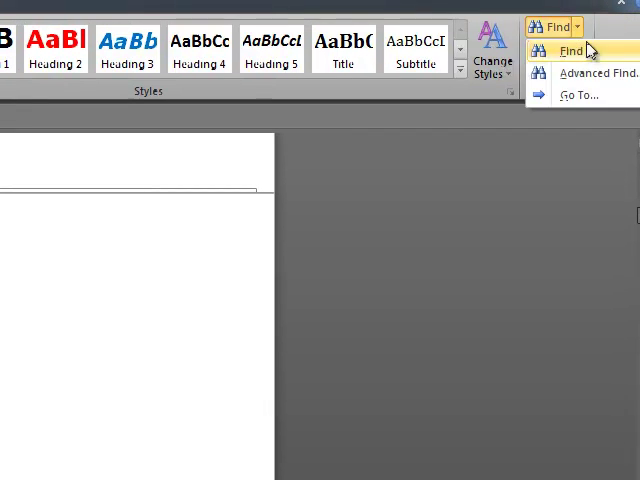
{"action": "left_click", "coordinate": [580, 28]}
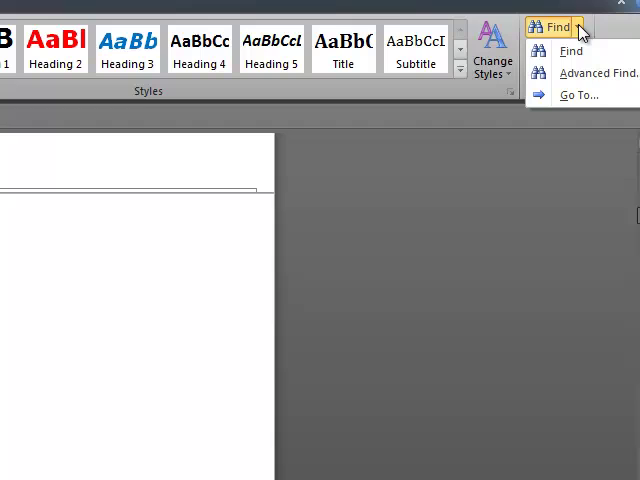
{"action": "left_click", "coordinate": [578, 97]}
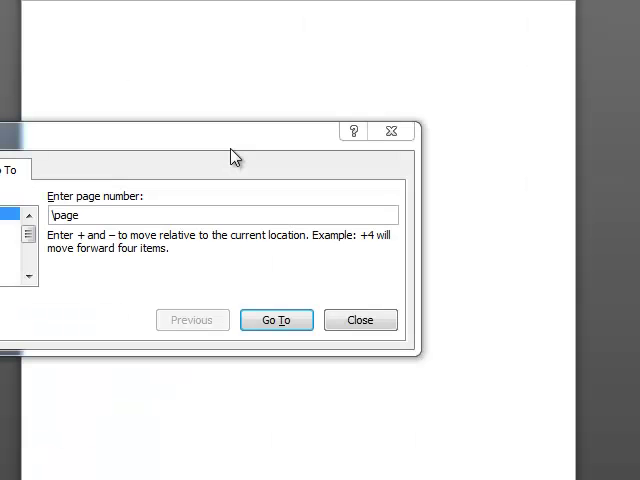
{"action": "type", "text": "\\page"}
- Go to page '\page' to select the entire blank page, then close the dialog
{"action": "left_click_drag", "start_coordinate": [235, 157], "coordinate": [430, 128]}
{"action": "left_click", "coordinate": [268, 184]}
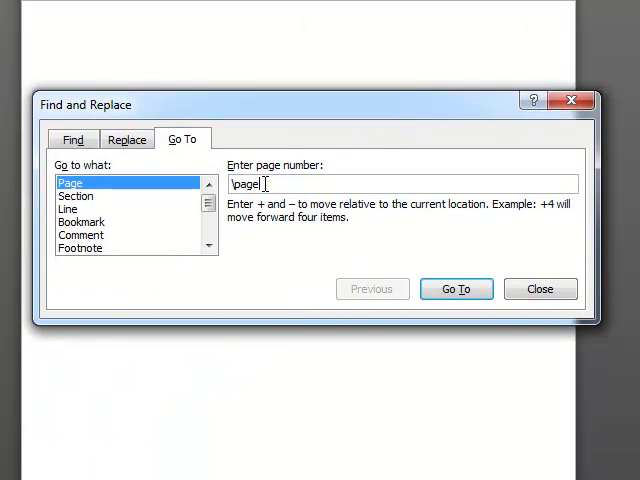
{"action": "left_click_drag", "start_coordinate": [268, 184], "coordinate": [229, 183]}
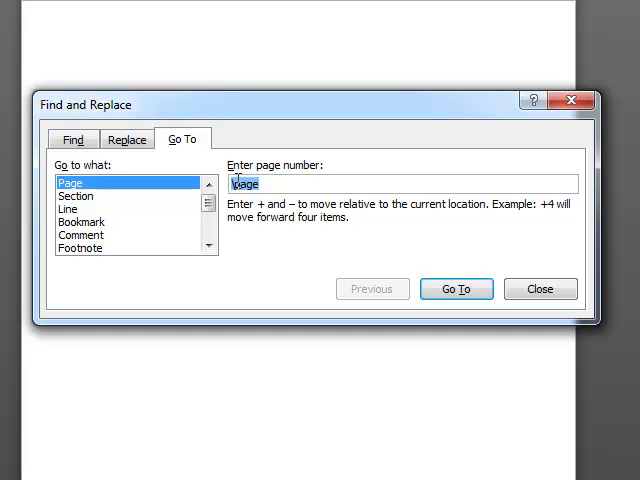
{"action": "type", "text": "\\"}
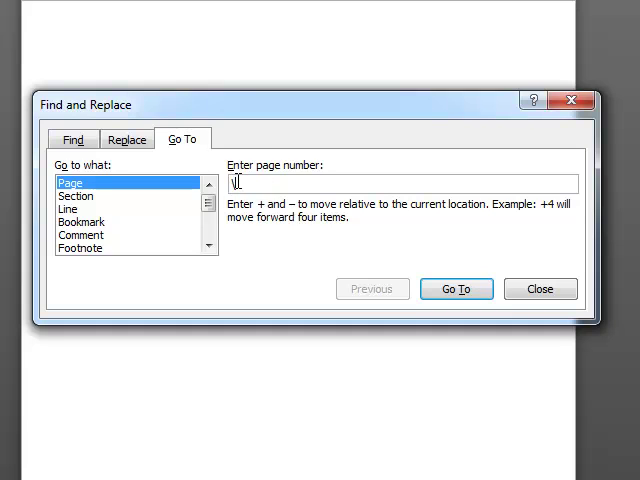
{"action": "type", "text": "page"}
{"action": "double_click", "coordinate": [234, 183]}
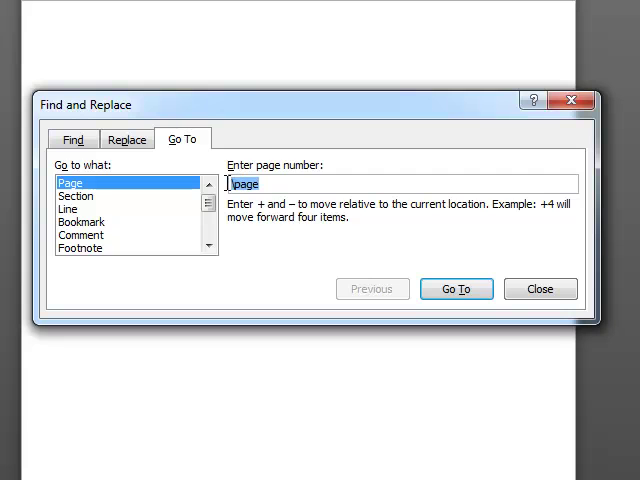
{"action": "left_click", "coordinate": [289, 182]}
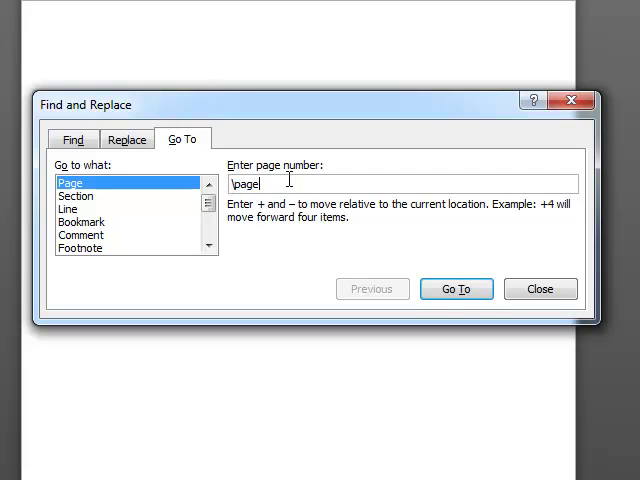
{"action": "left_click", "coordinate": [456, 290]}
{"action": "left_click", "coordinate": [539, 289]}
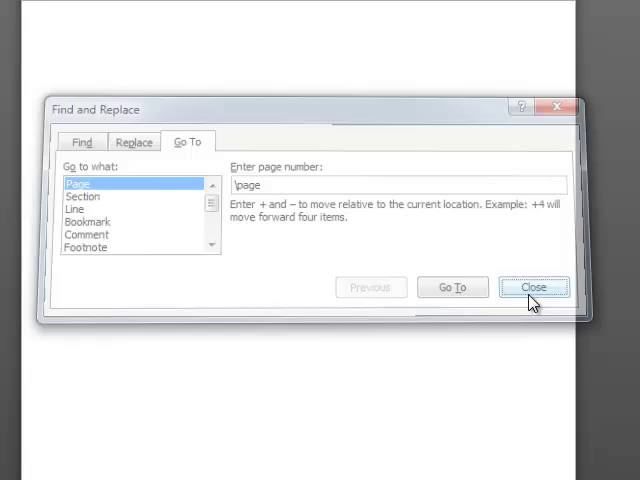